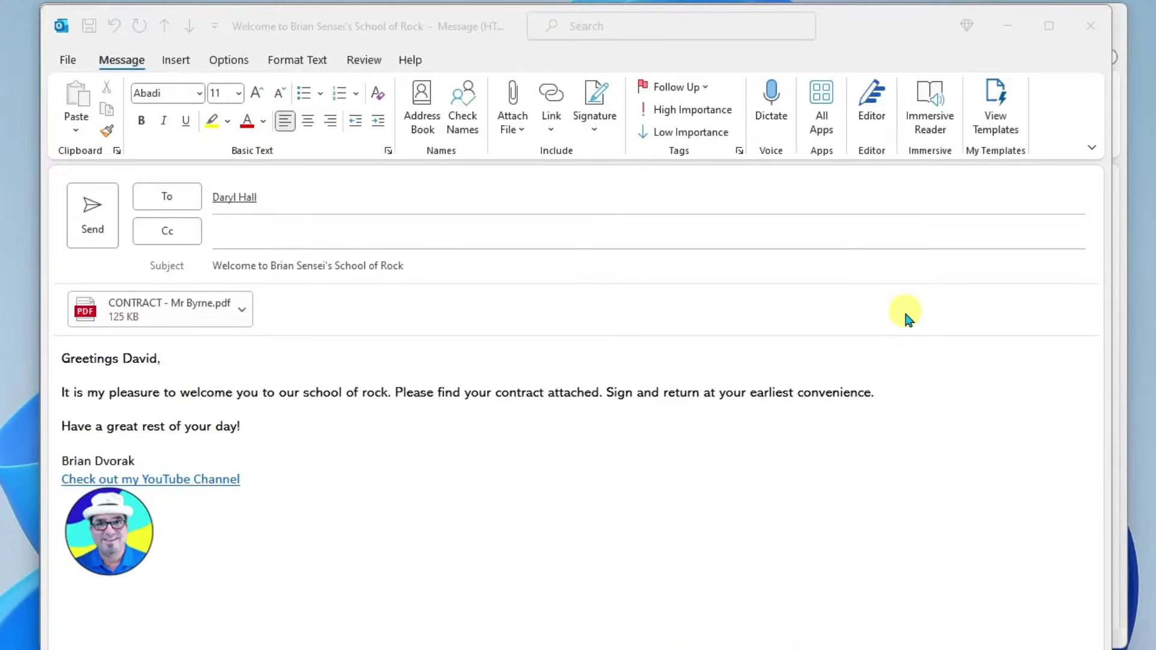
Send the School of Rock welcome email to Daryl Hall with the contract PDF.
click(860, 35)
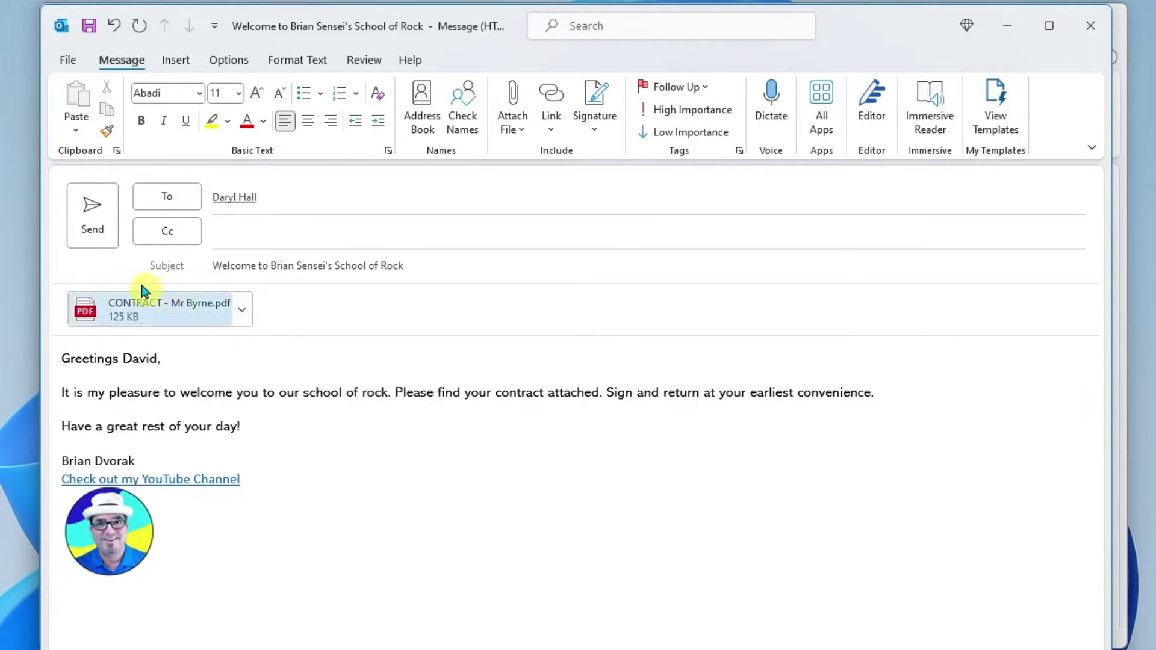
click(93, 217)
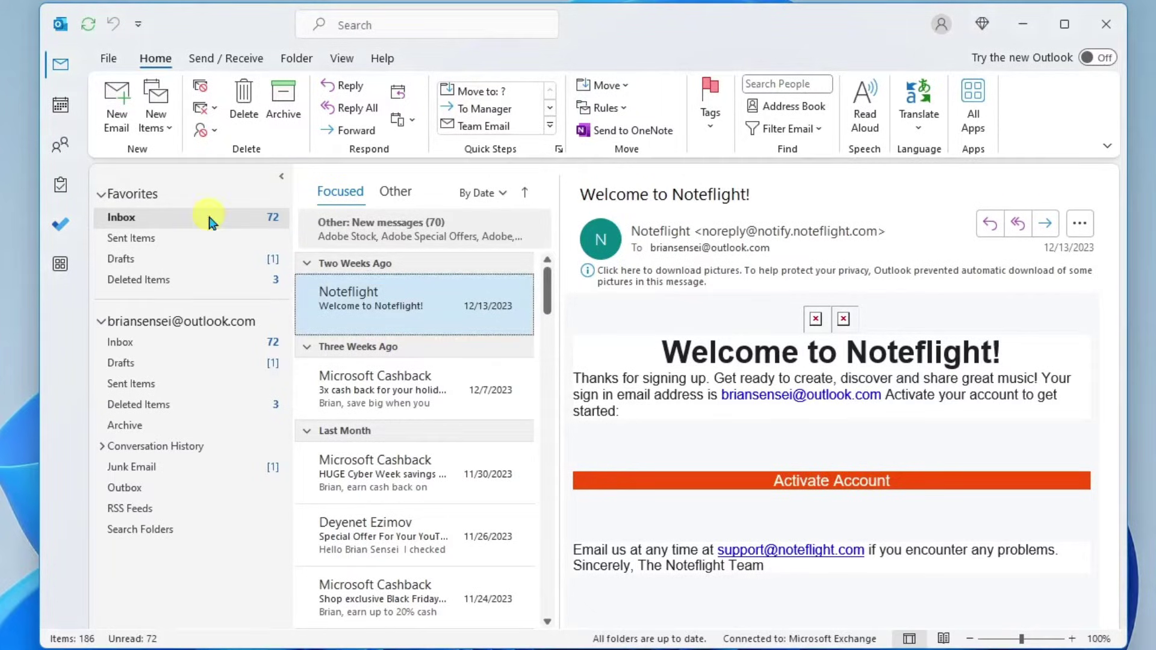
click(162, 238)
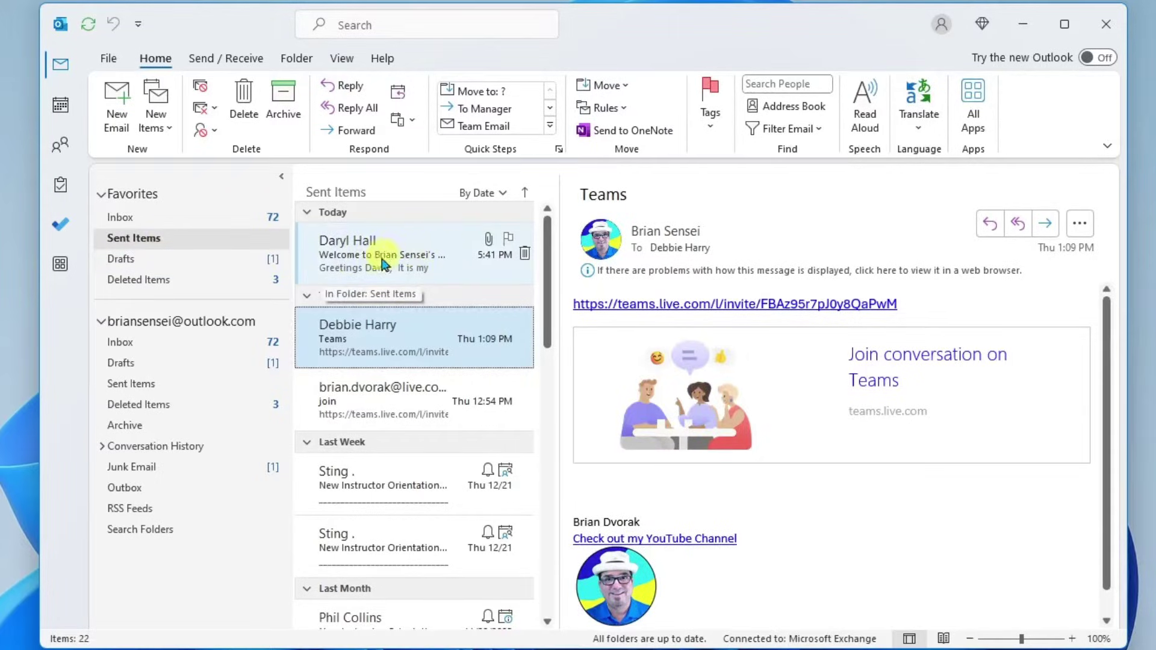
double_click(409, 262)
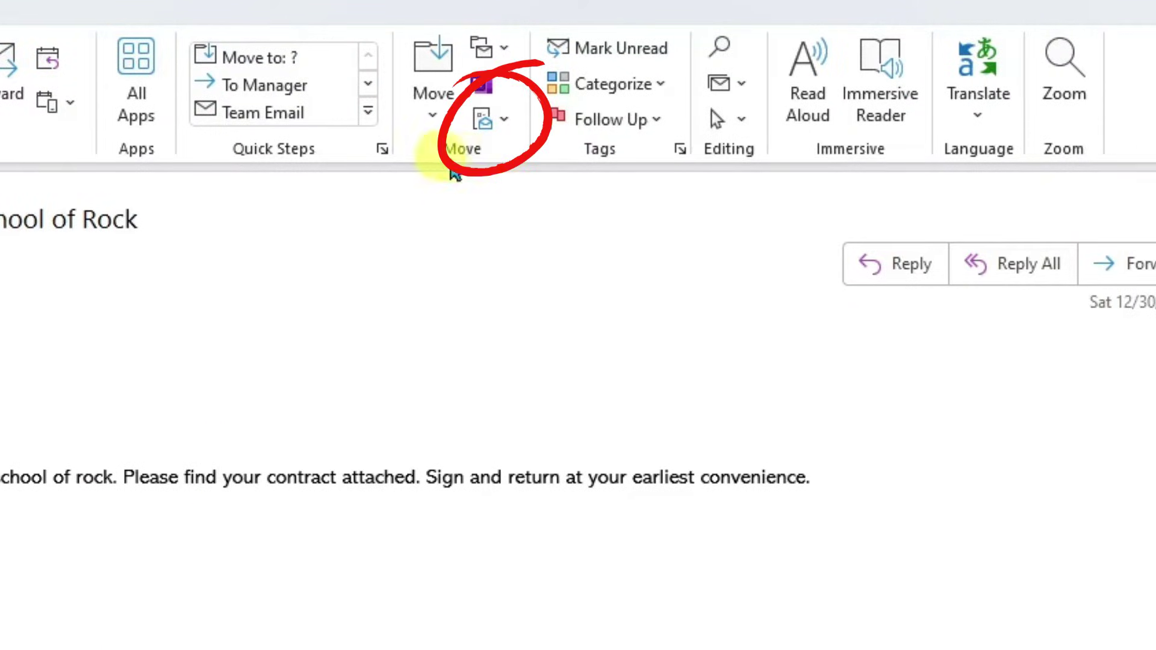
click(503, 119)
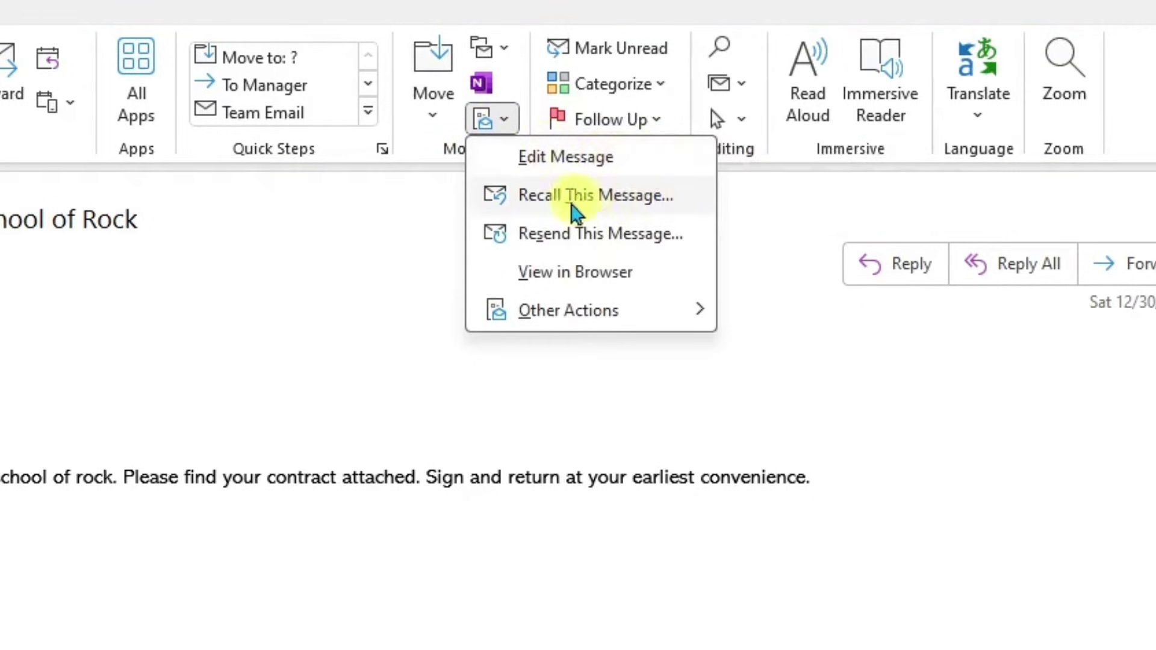
click(685, 197)
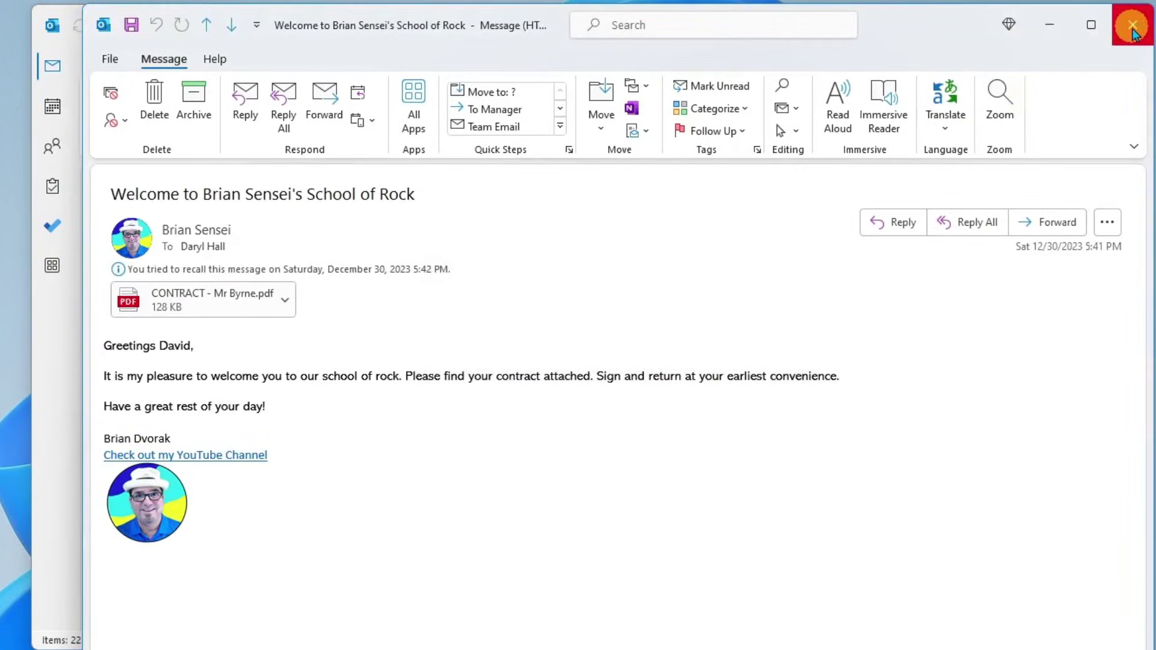
Close the recalled message window to switch to Outlook on the web.
click(1133, 30)
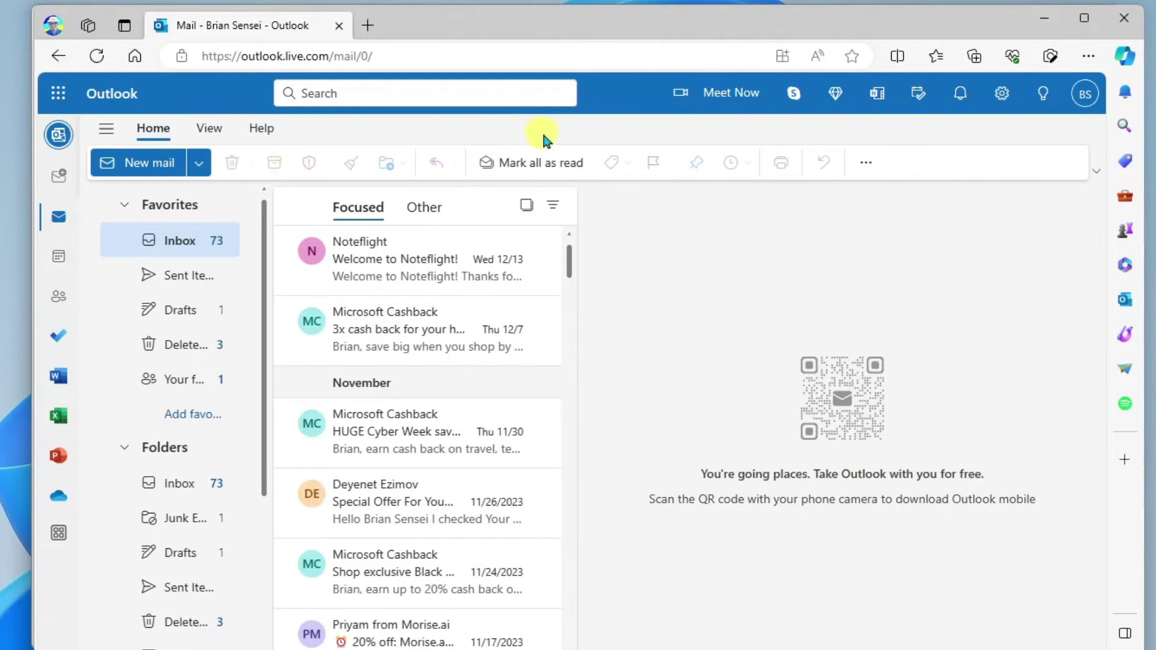
Set Undo send to 10 seconds in Compose and reply settings and save.
click(1001, 94)
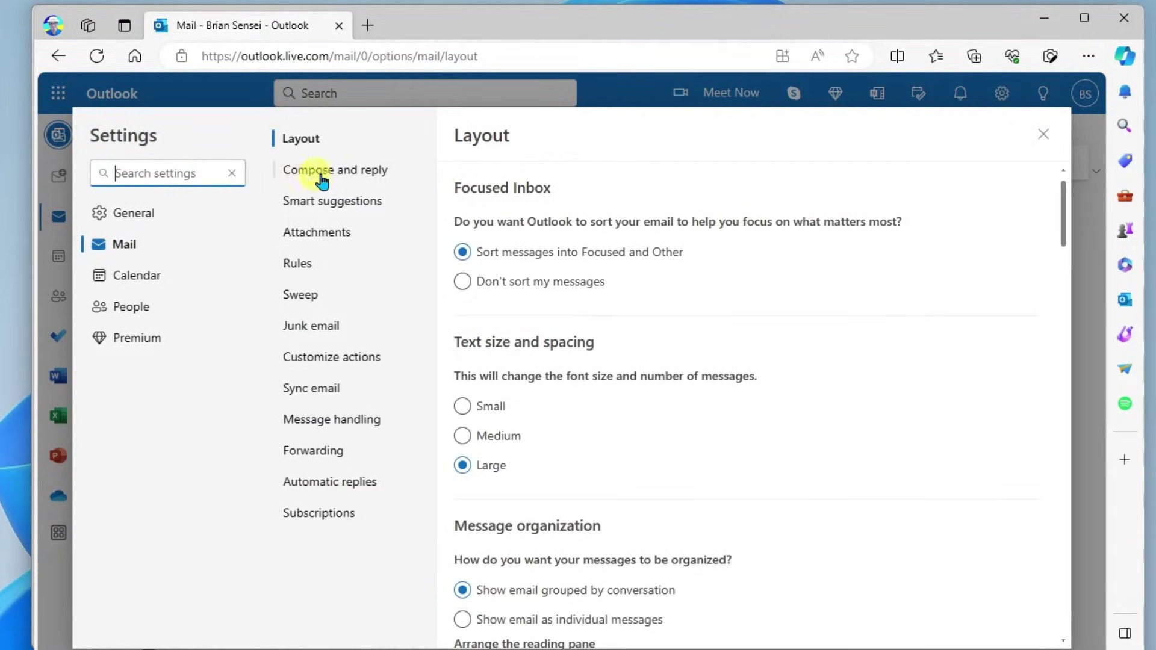
click(395, 175)
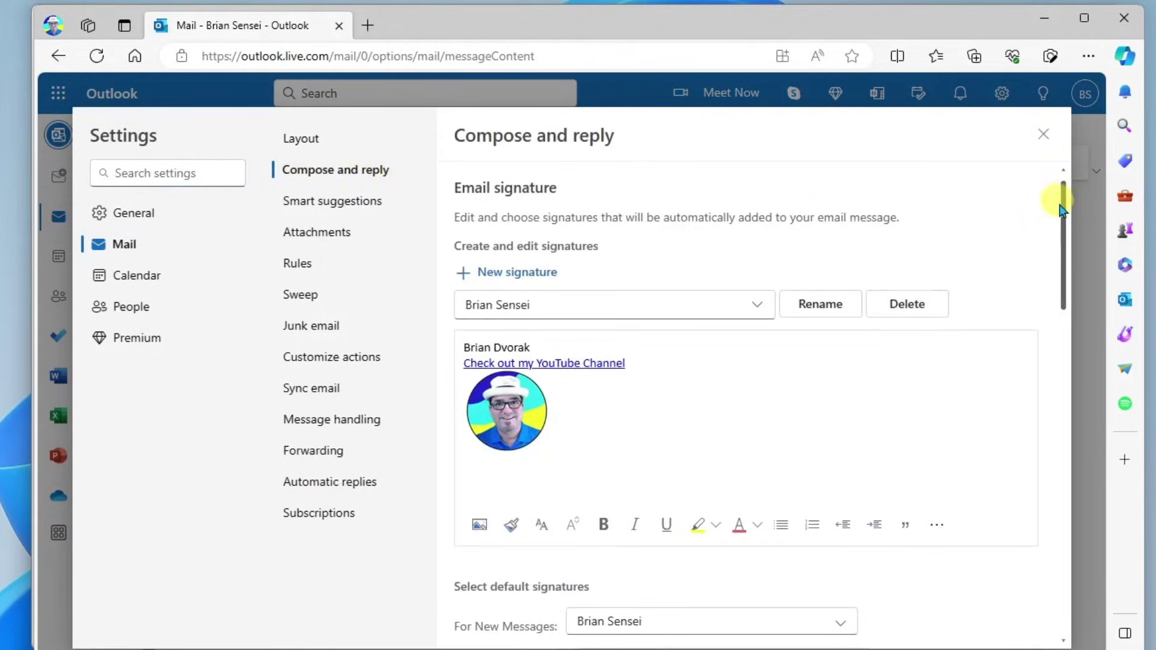
drag(1058, 202, 1088, 503)
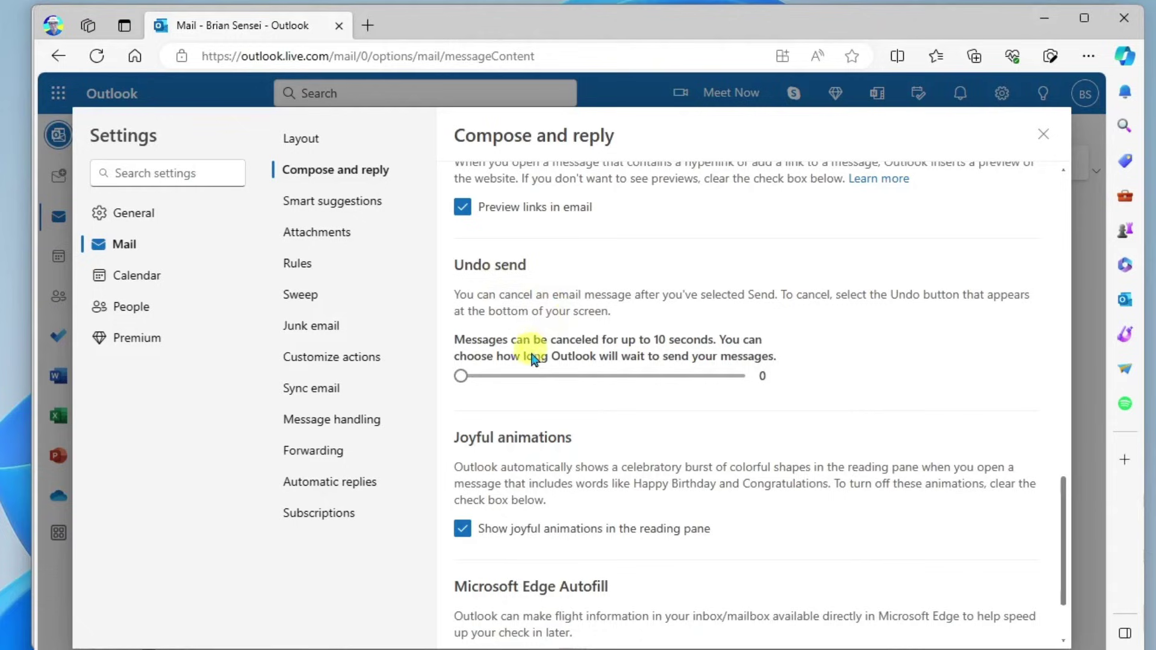
drag(459, 375, 838, 373)
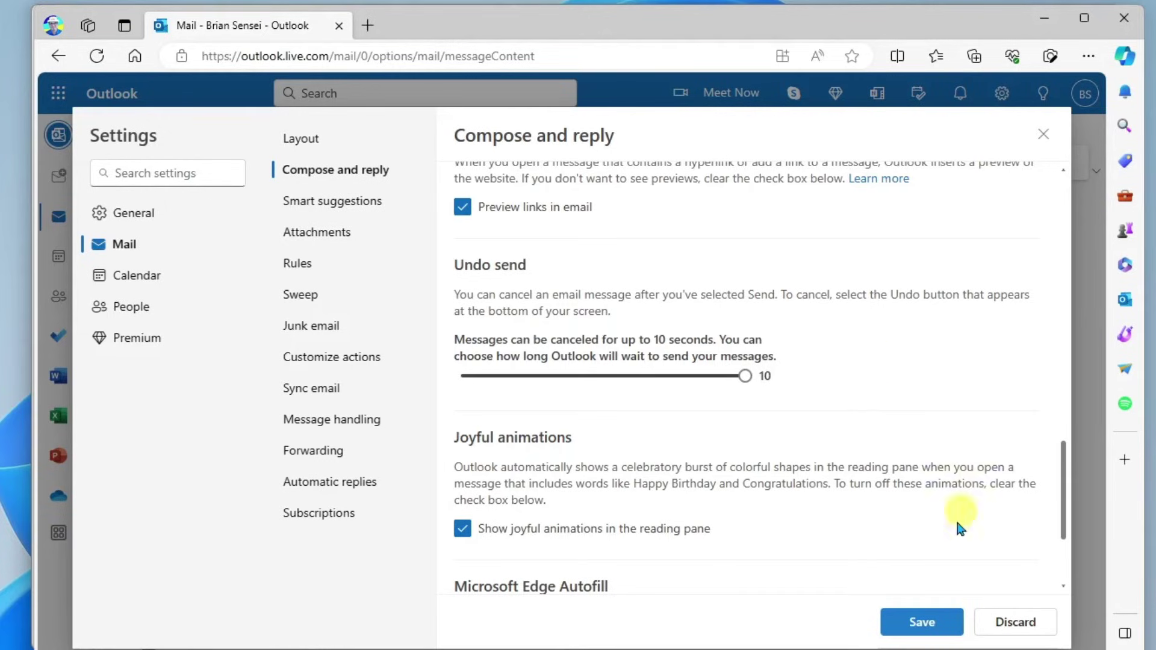
click(942, 623)
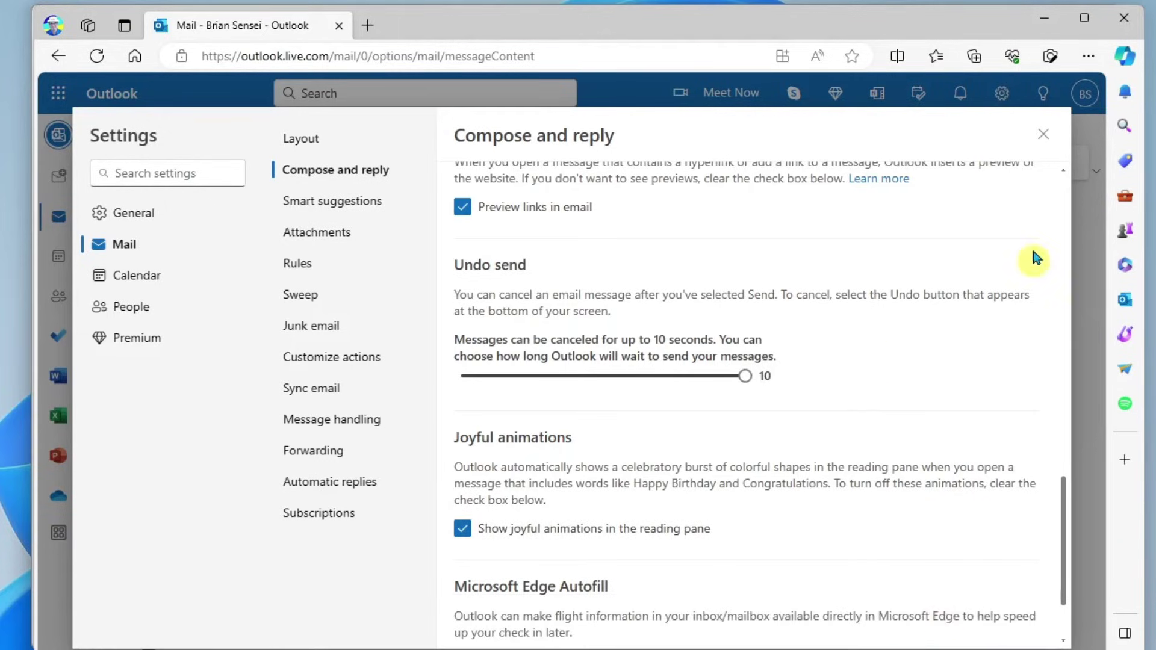
click(1043, 134)
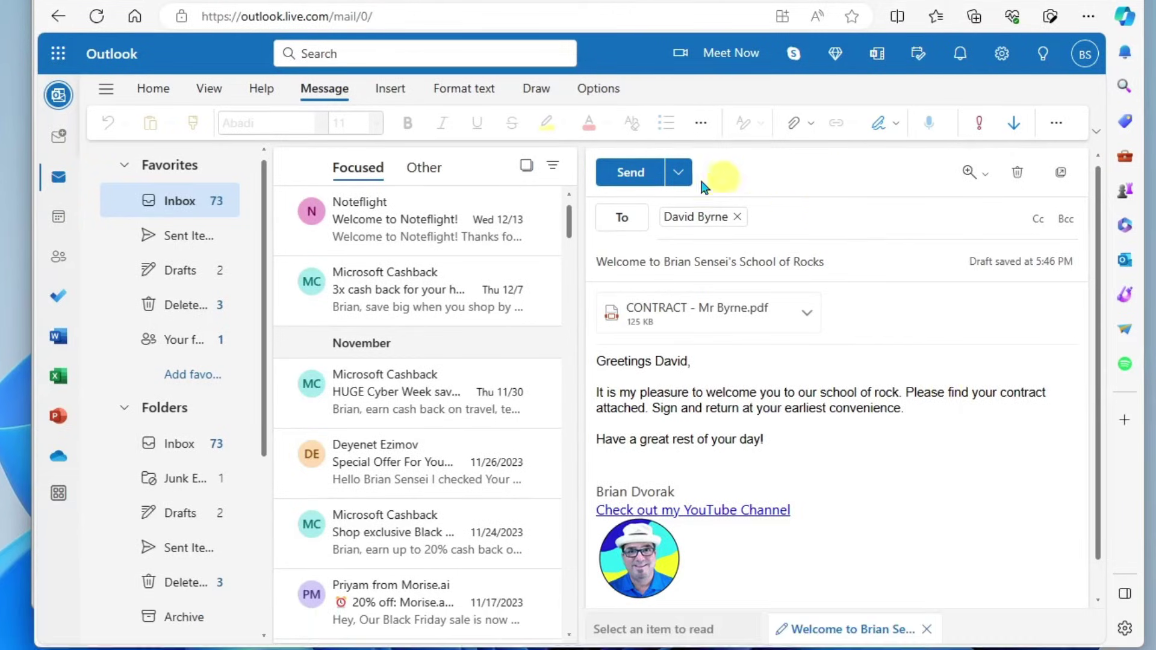
click(628, 172)
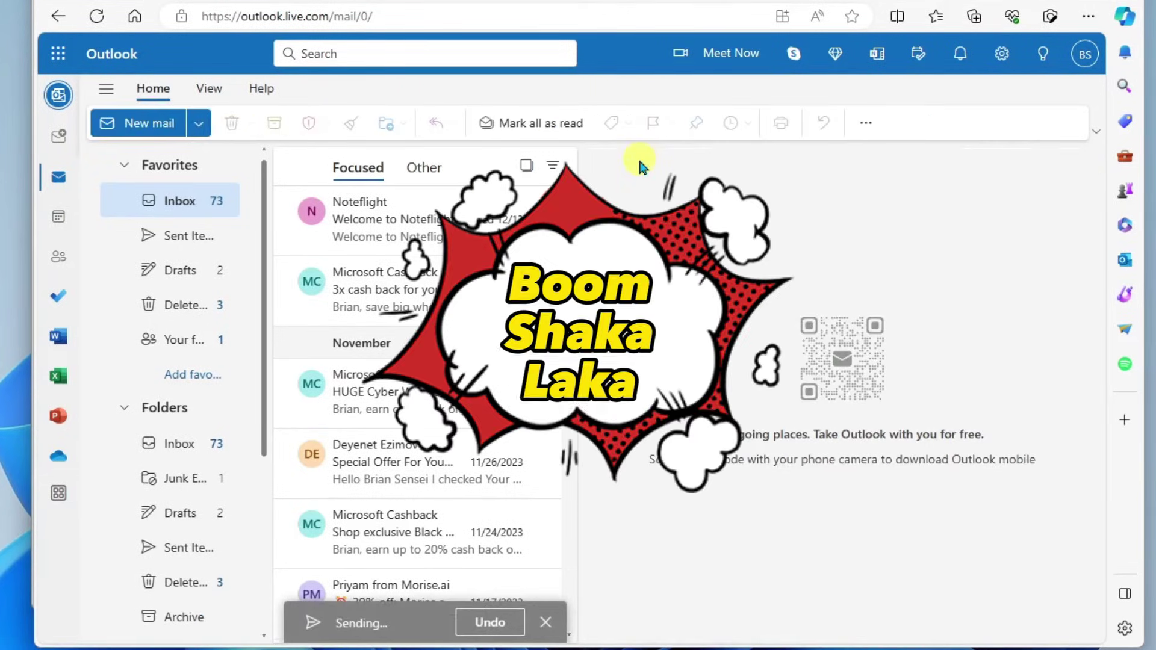